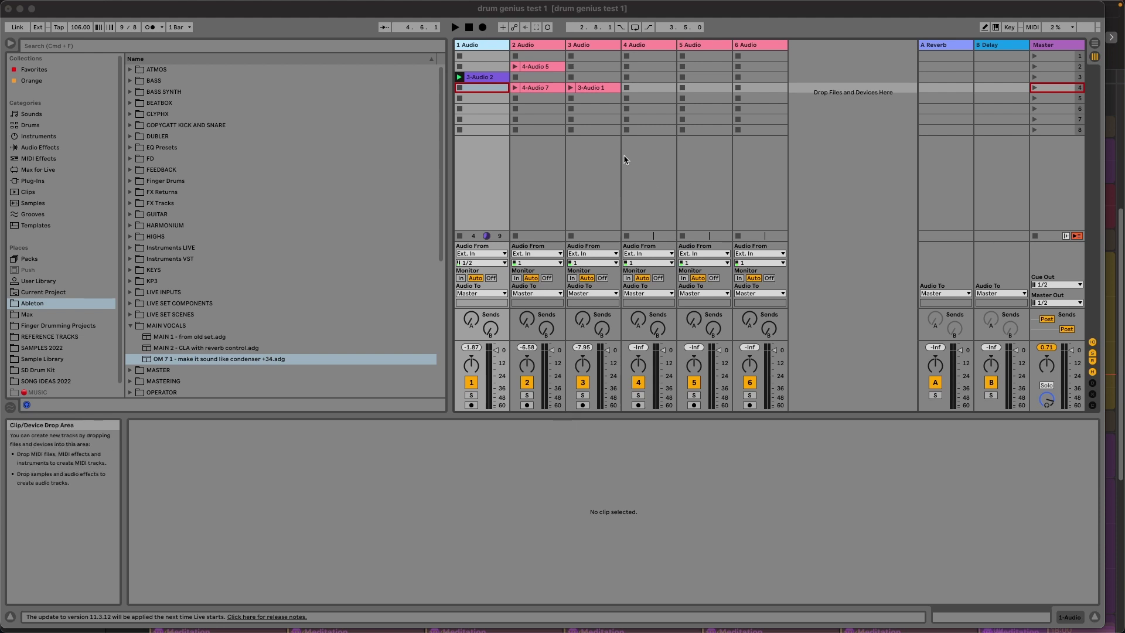
- Open the 3-Audio 2 clip on track 1 and extend its loop to two bars, ending at 3.1.1
{"action": "left_click", "coordinate": [490, 79]}
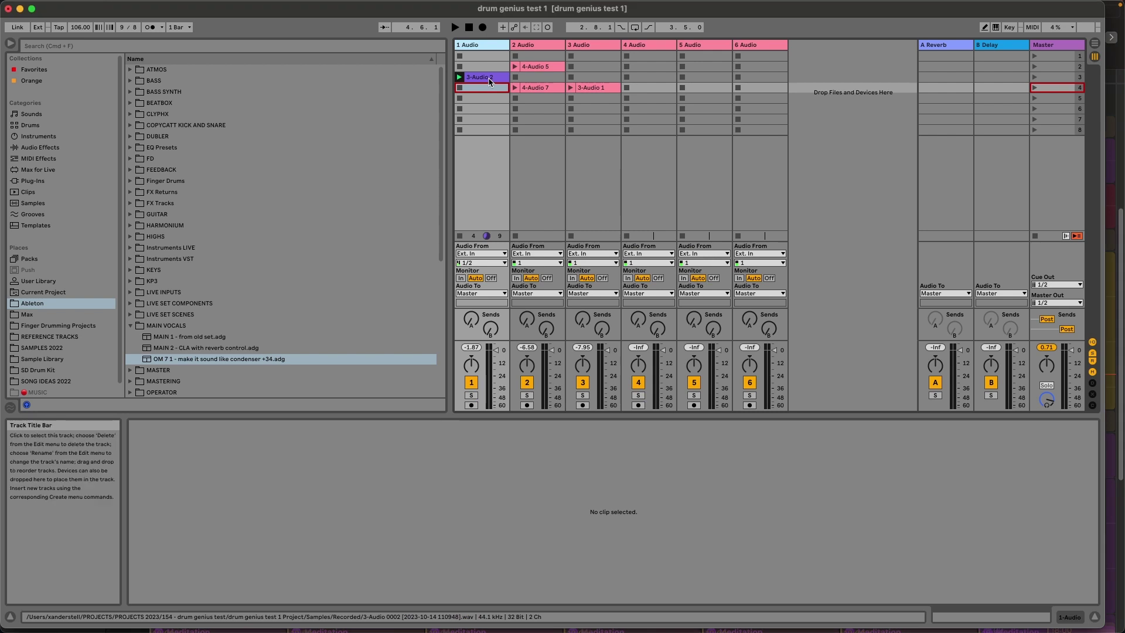
{"action": "left_click", "coordinate": [489, 80]}
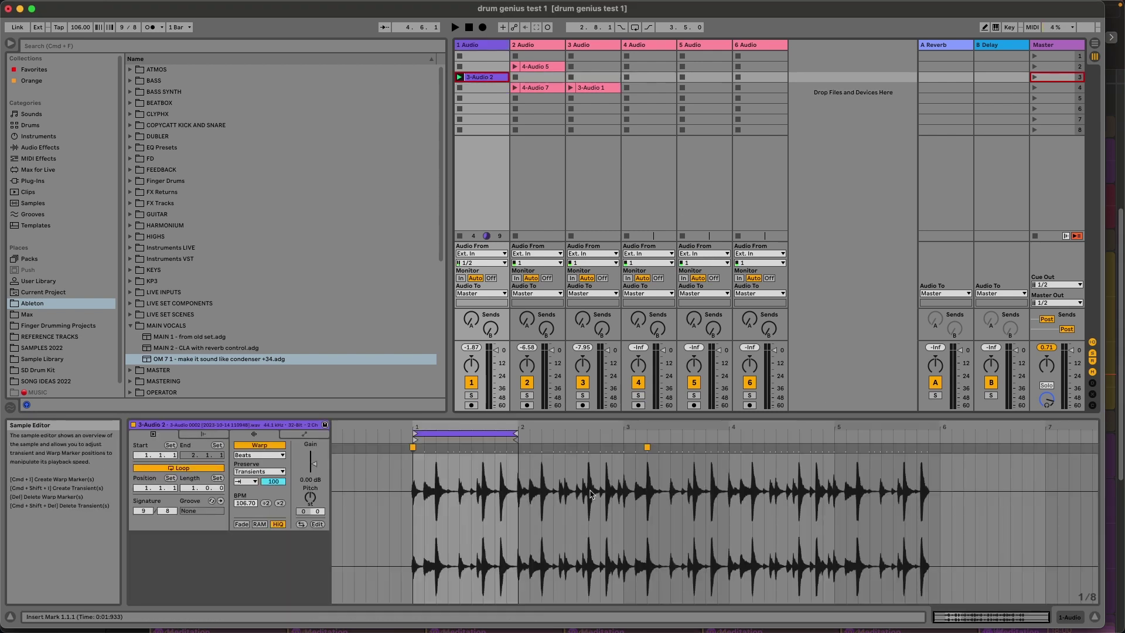
{"action": "left_click_drag", "start_coordinate": [528, 426], "coordinate": [609, 458]}
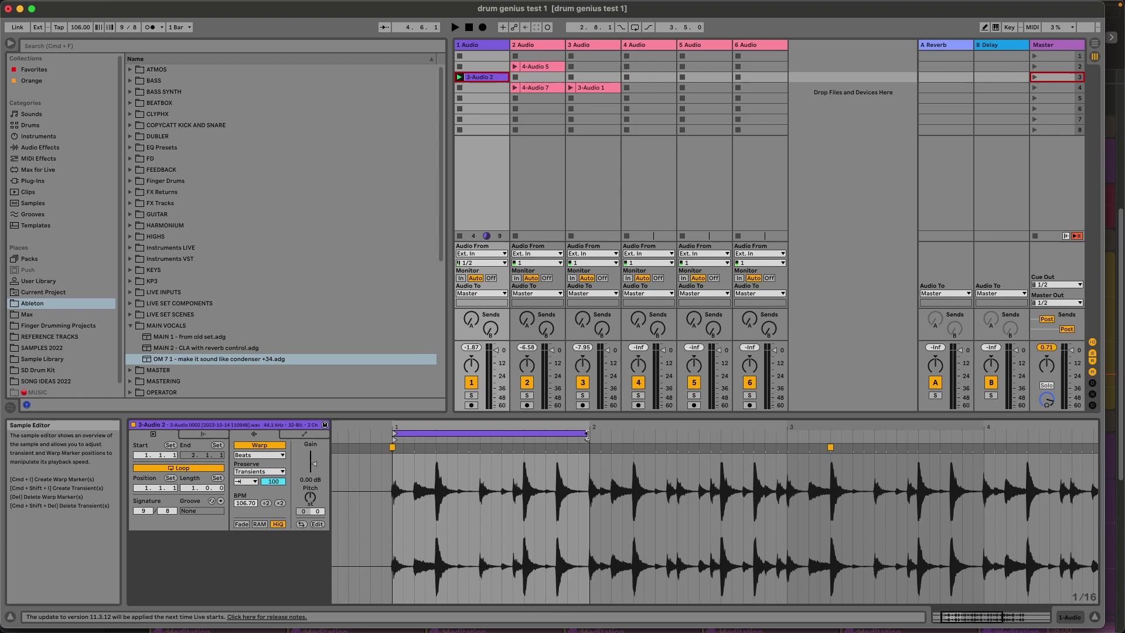
{"action": "left_click_drag", "start_coordinate": [587, 434], "coordinate": [787, 419]}
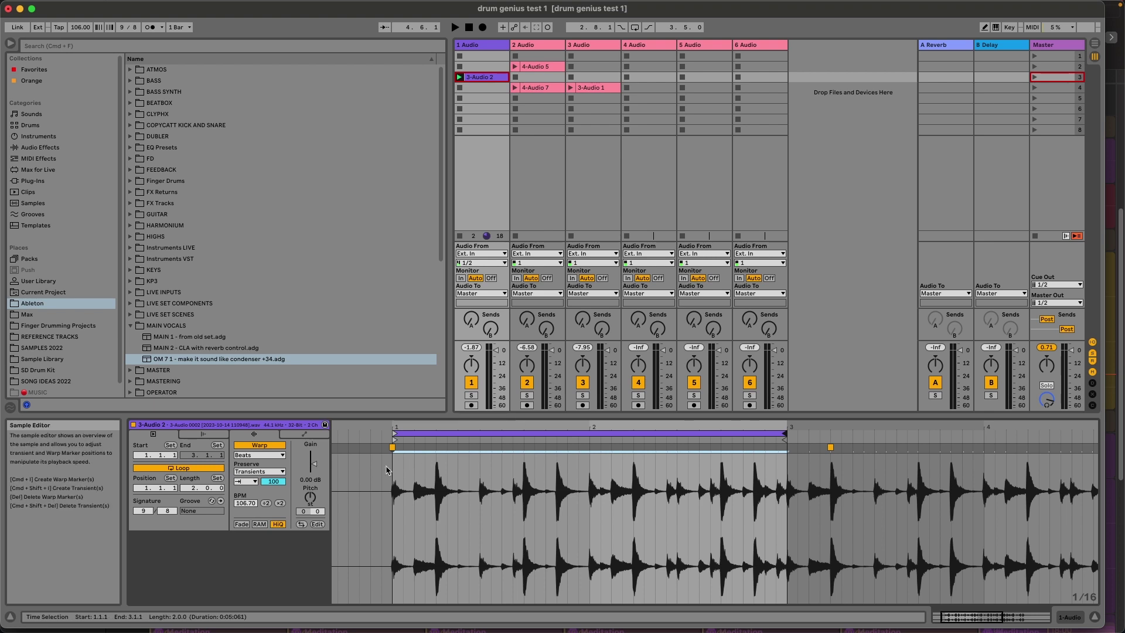
- Play the two-bar loop of the 3-Audio 2 clip with the metronome on
{"action": "left_click_drag", "start_coordinate": [634, 427], "coordinate": [634, 415]}
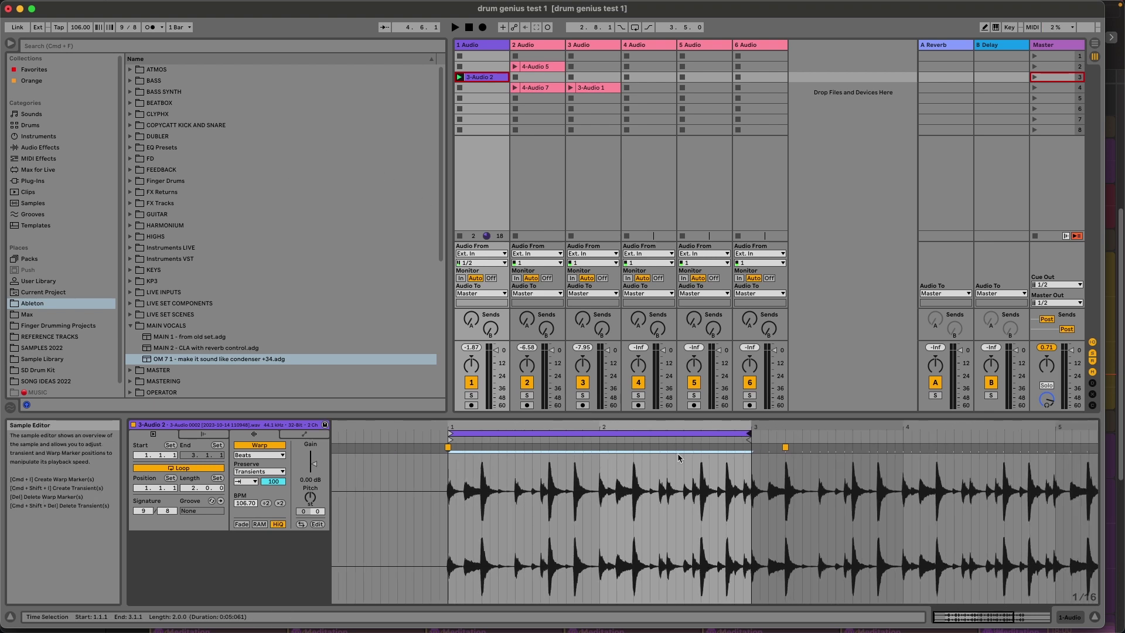
{"action": "key", "text": "space"}
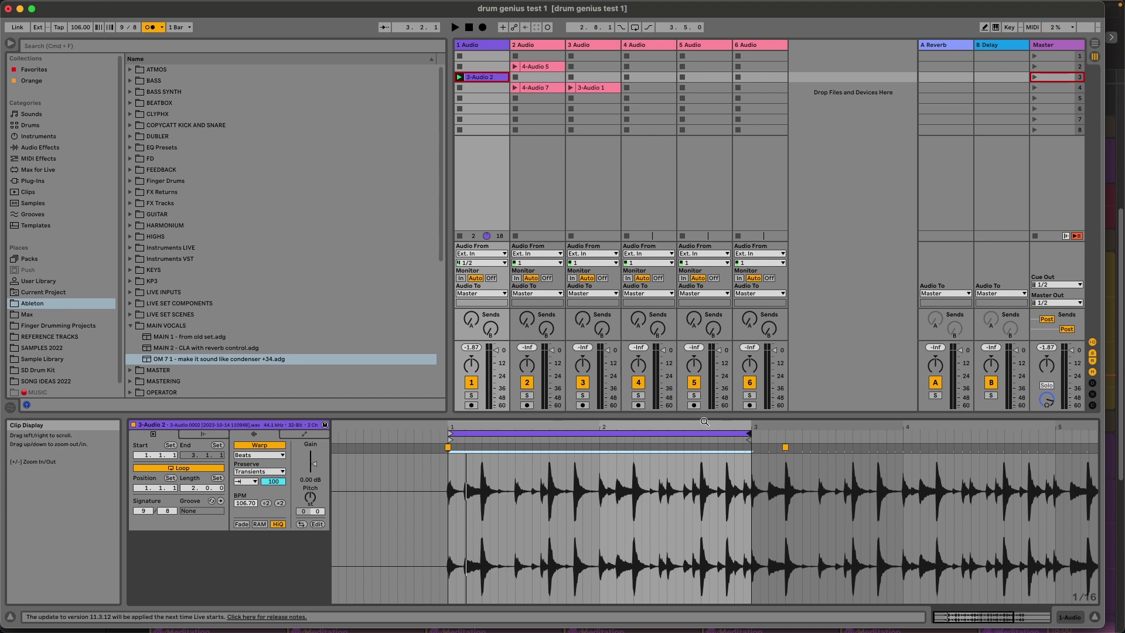
{"action": "key", "text": "space"}
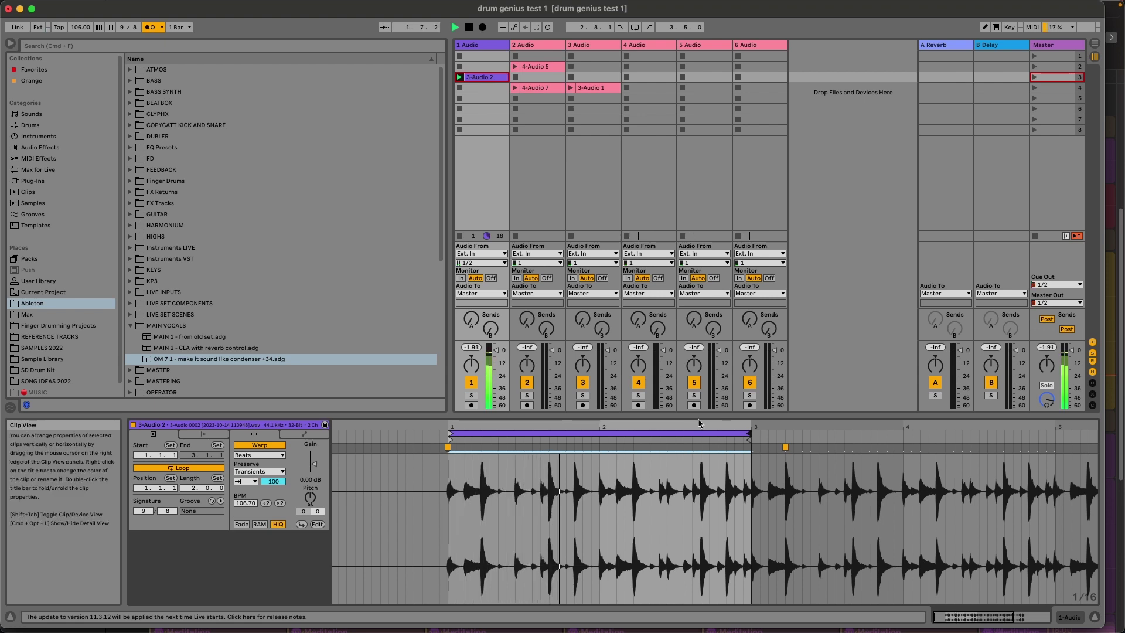
- Examine the end of the loop's second bar by selecting 2.8.2 to 3.1.1 and 2.9.1 to 3.1.1, then place the insert mark at 2.8.2
{"action": "left_click_drag", "start_coordinate": [698, 424], "coordinate": [698, 448]}
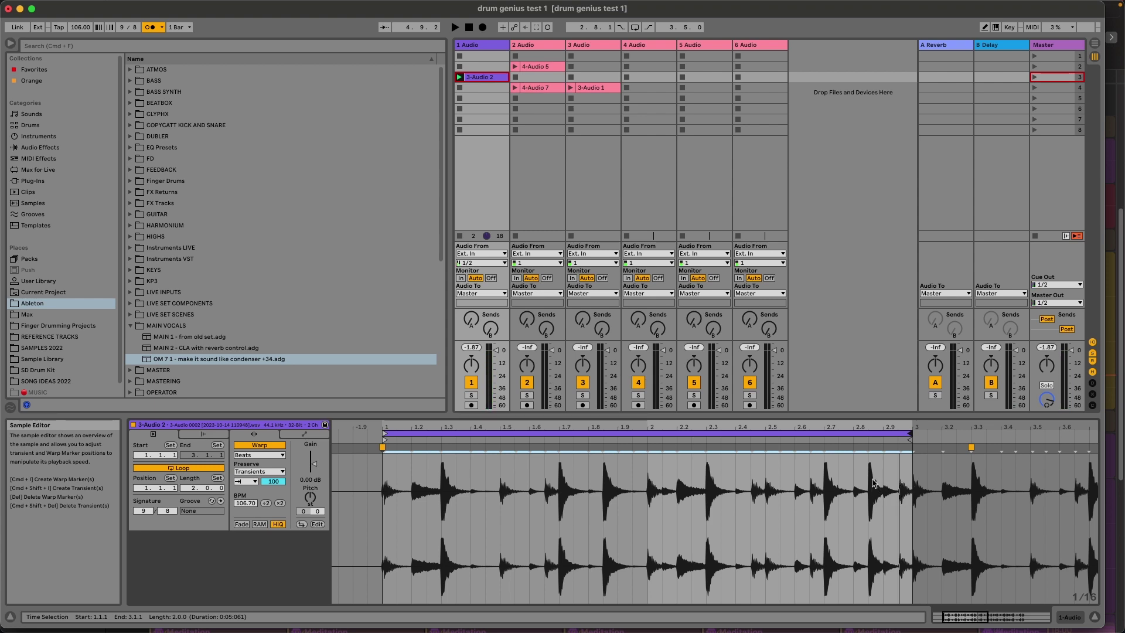
{"action": "left_click_drag", "start_coordinate": [869, 474], "coordinate": [915, 480]}
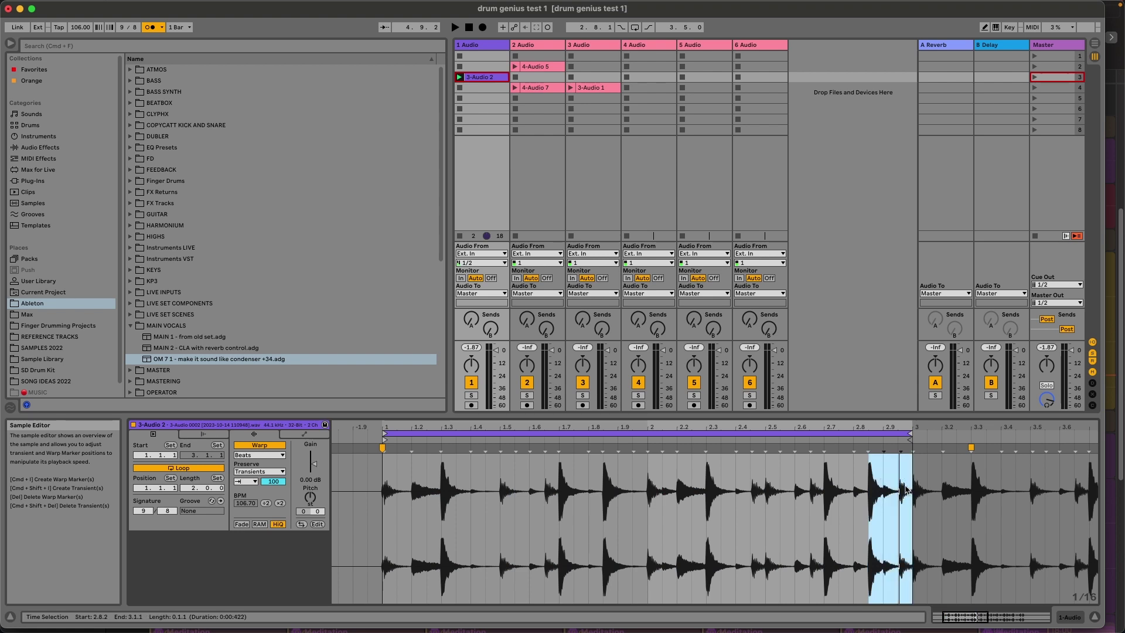
{"action": "left_click", "coordinate": [903, 489]}
{"action": "left_click", "coordinate": [900, 482]}
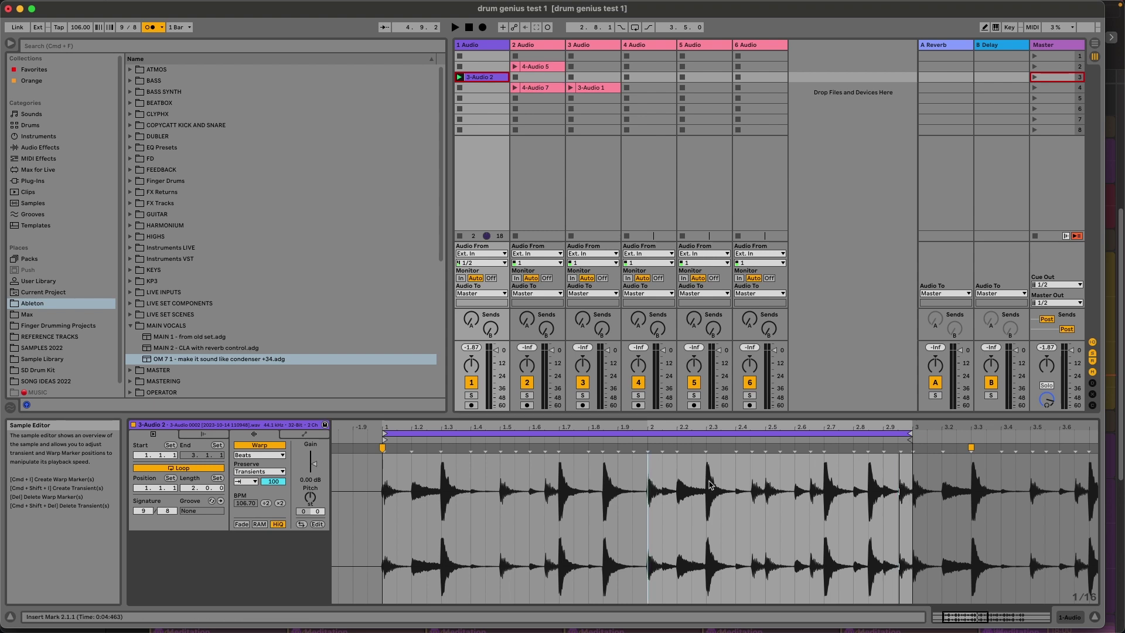
{"action": "left_click_drag", "start_coordinate": [893, 492], "coordinate": [907, 492]}
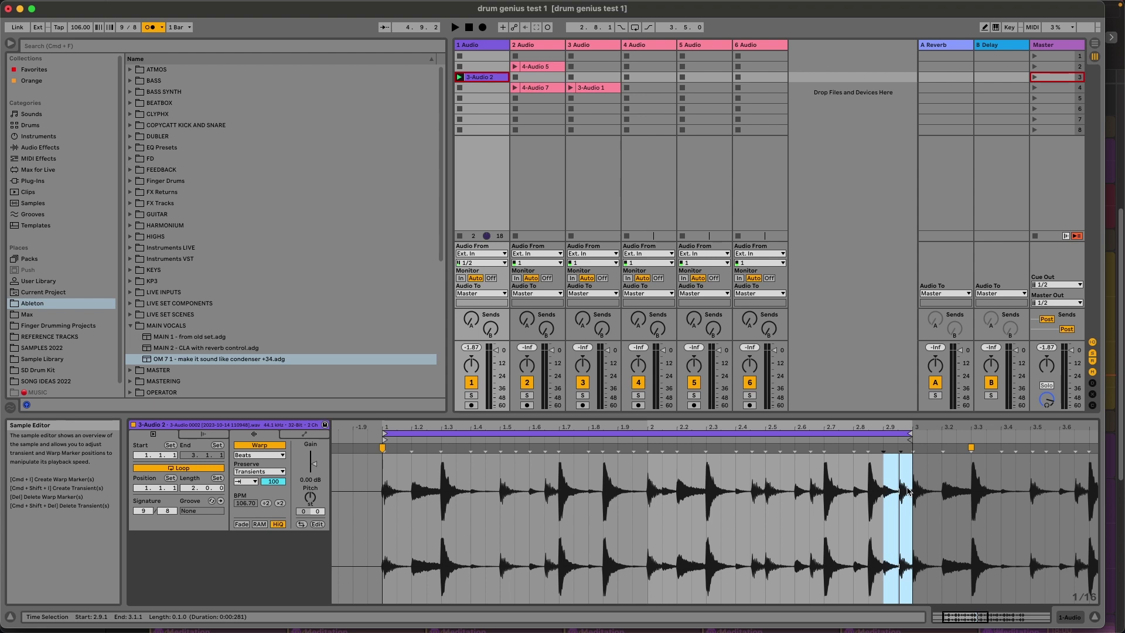
{"action": "left_click", "coordinate": [869, 494]}
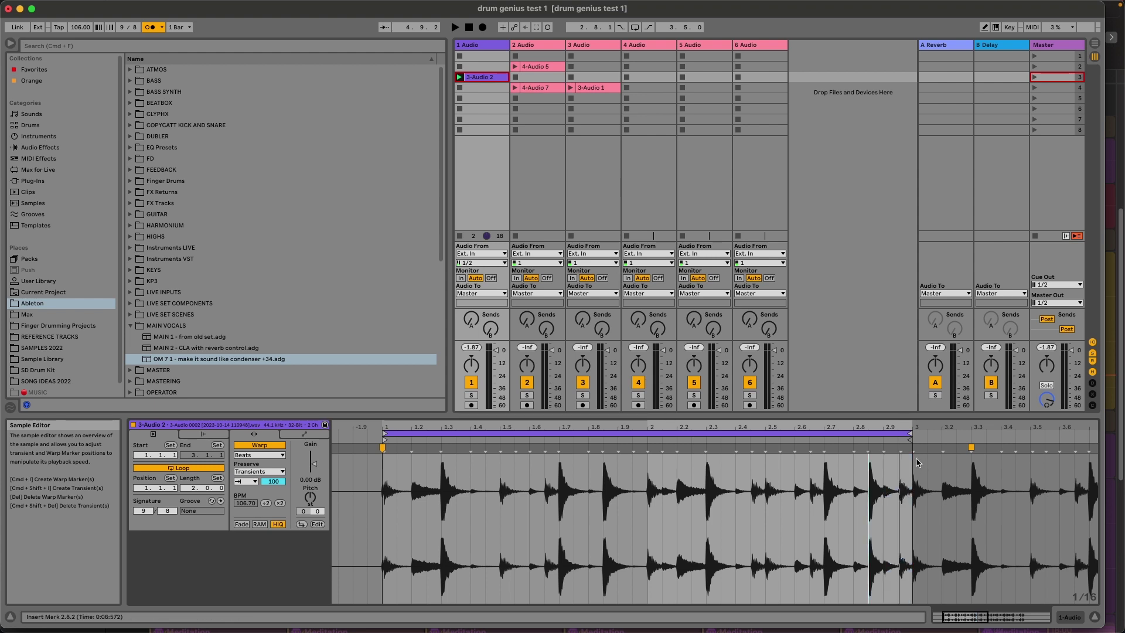
- Shorten the 3-Audio 2 loop to one bar, ending at 2.1.1
{"action": "left_click_drag", "start_coordinate": [918, 423], "coordinate": [919, 460]}
{"action": "left_click_drag", "start_coordinate": [893, 423], "coordinate": [760, 391]}
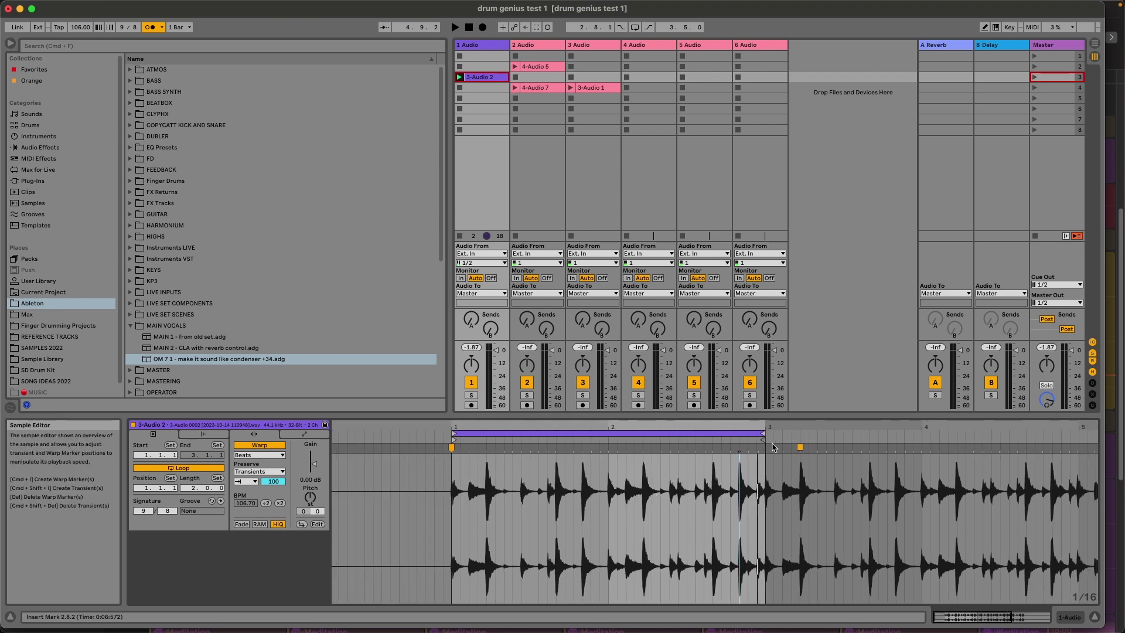
{"action": "left_click_drag", "start_coordinate": [762, 432], "coordinate": [607, 432]}
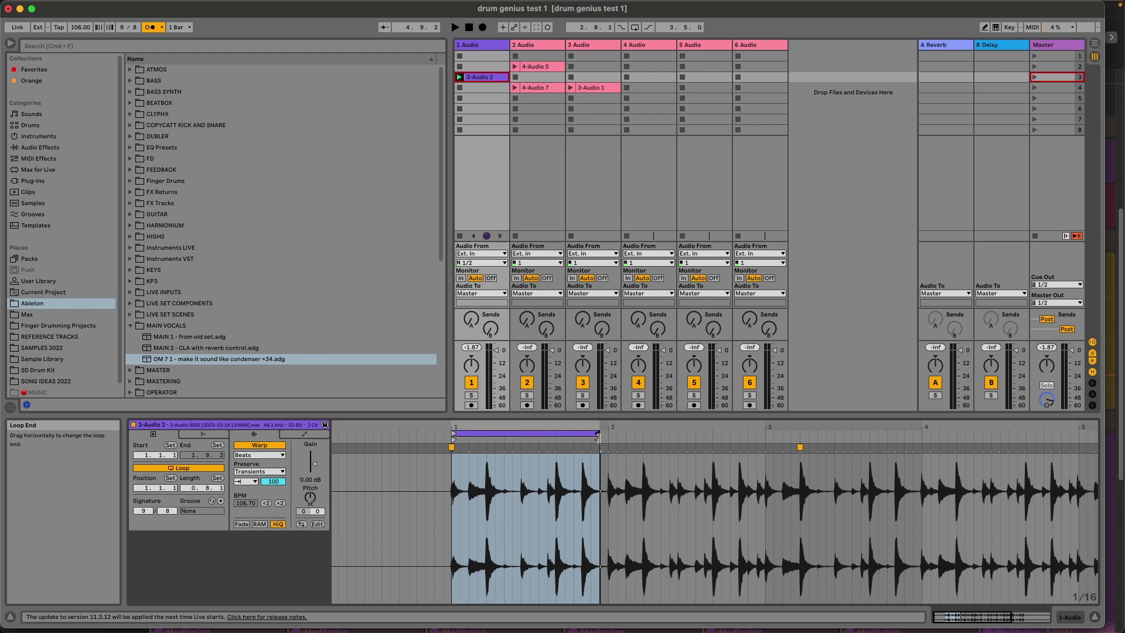
{"action": "key", "text": "z"}
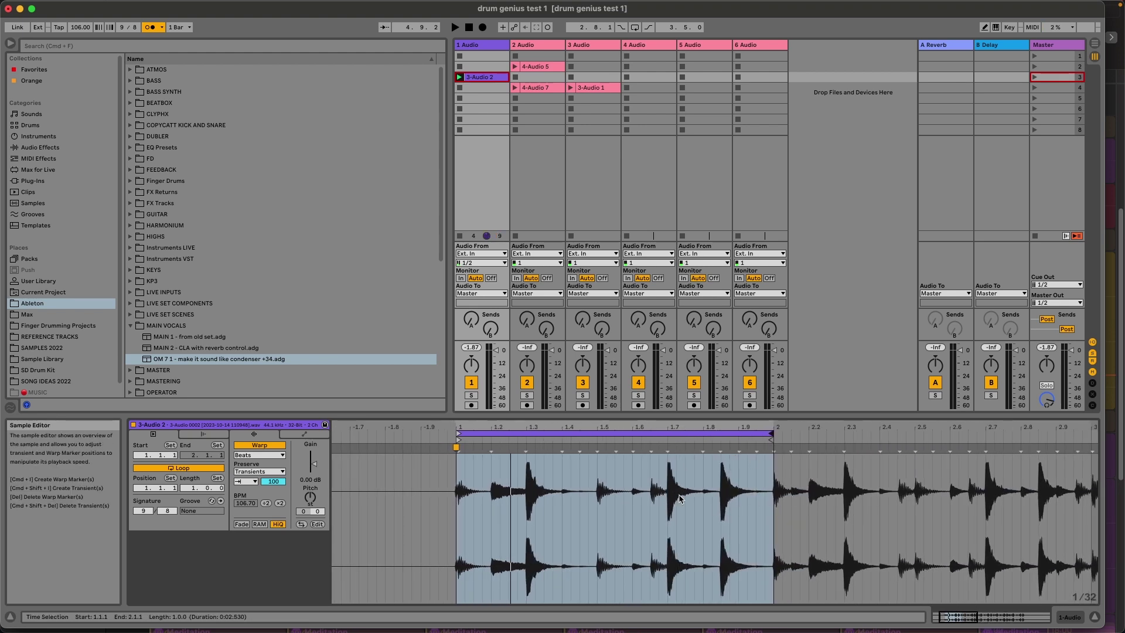
- Play the one-bar loop twice to hear how it repeats, stopping playback after each listen
{"action": "key", "text": "space"}
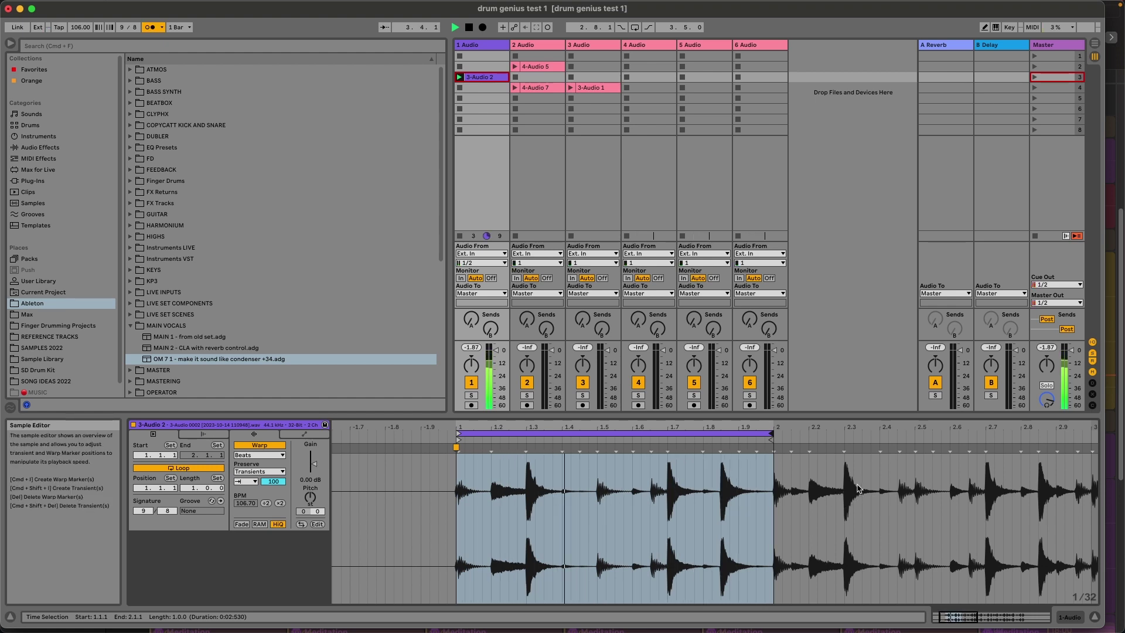
{"action": "key", "text": "space"}
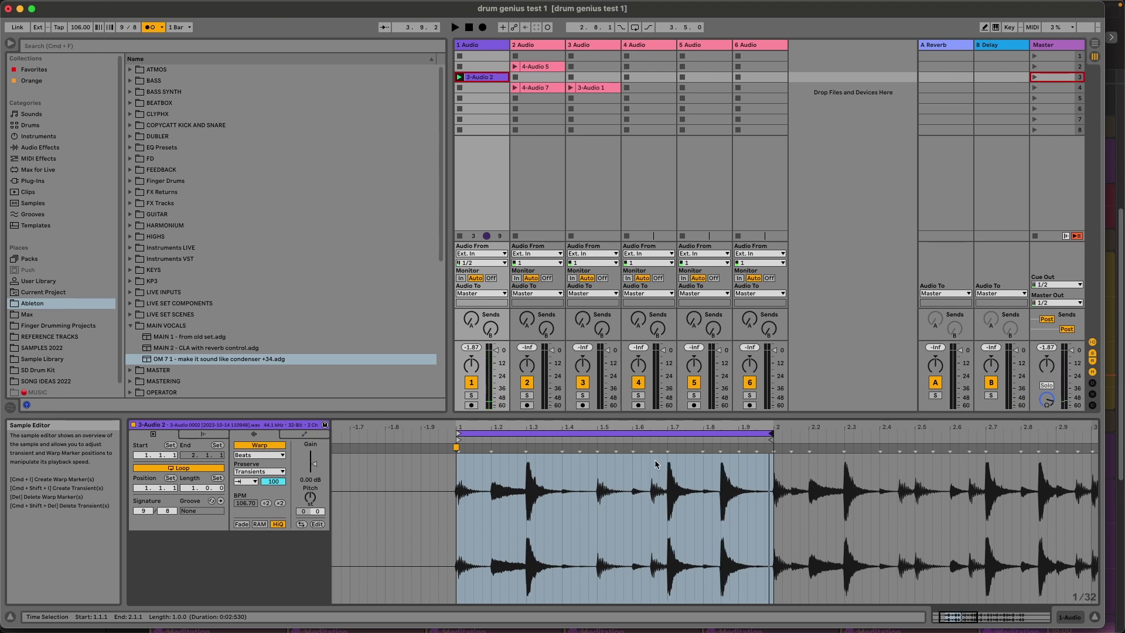
{"action": "key", "text": "space"}
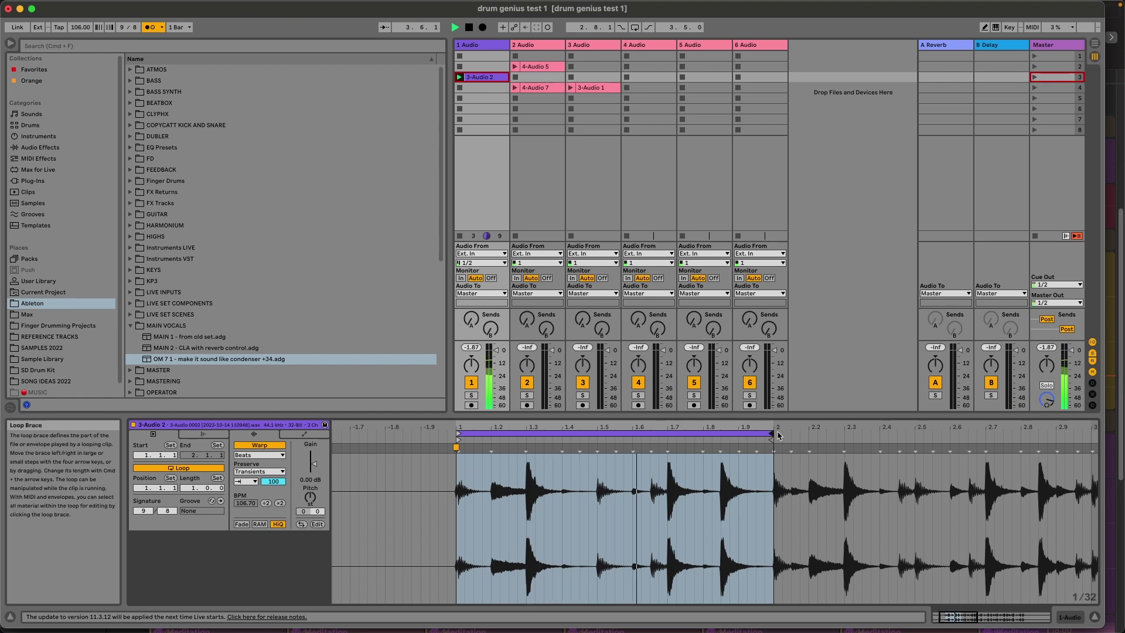
{"action": "key", "text": "space"}
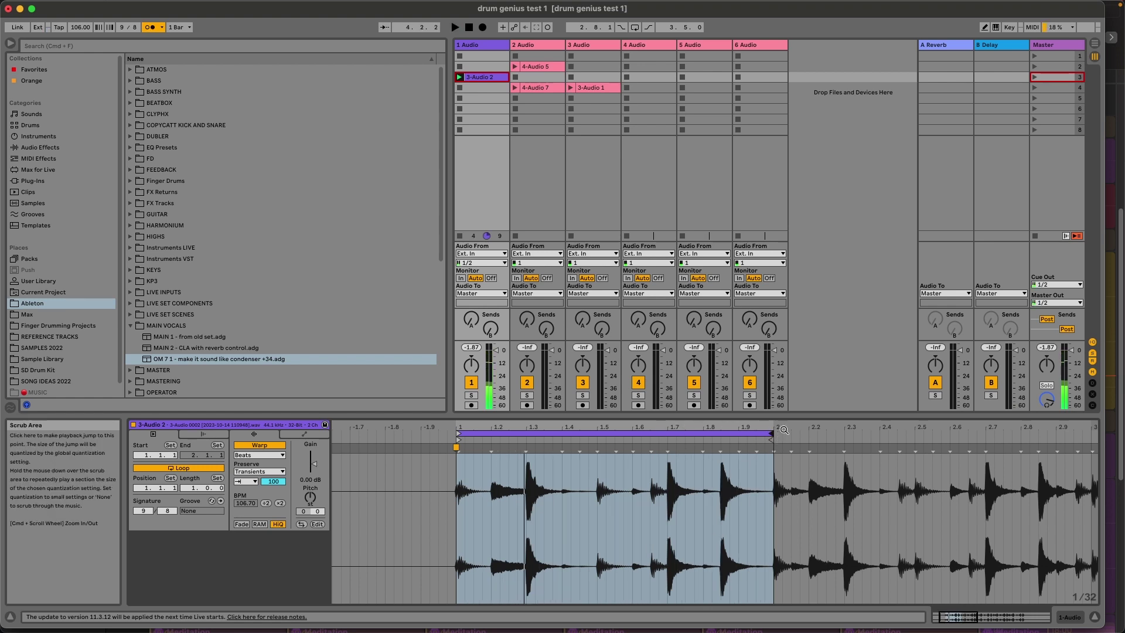
- Restore the 3-Audio 2 loop to two bars, play it, and enlarge the clip's waveform display
{"action": "left_click_drag", "start_coordinate": [800, 423], "coordinate": [761, 399]}
{"action": "left_click_drag", "start_coordinate": [665, 447], "coordinate": [854, 447]}
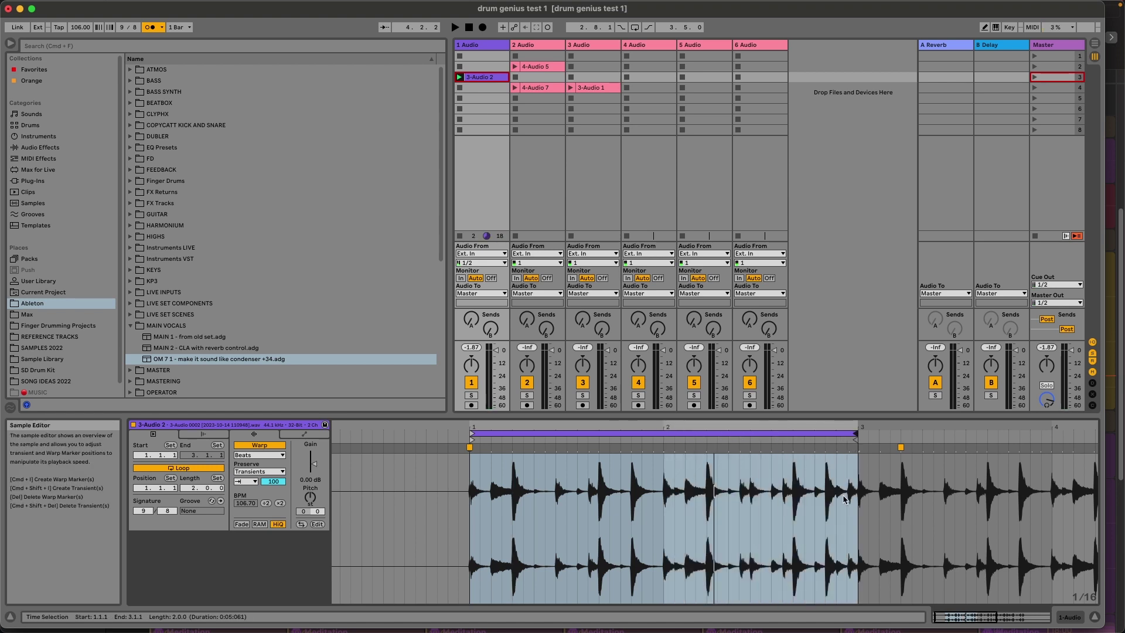
{"action": "key", "text": "space"}
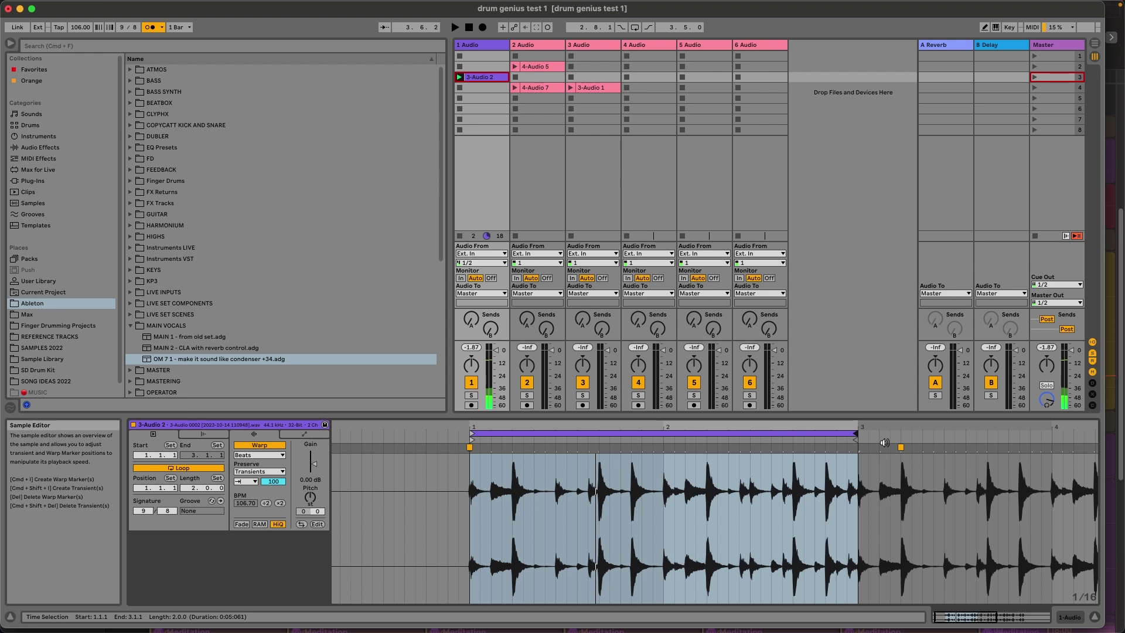
{"action": "left_click_drag", "start_coordinate": [894, 431], "coordinate": [849, 426]}
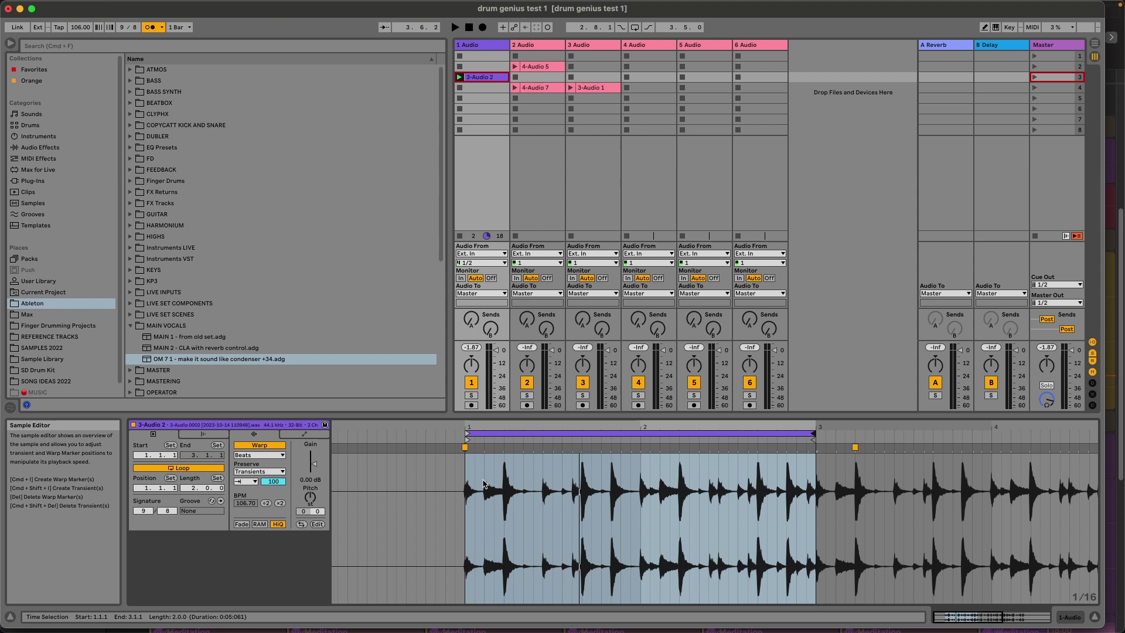
{"action": "left_click_drag", "start_coordinate": [618, 414], "coordinate": [618, 386]}
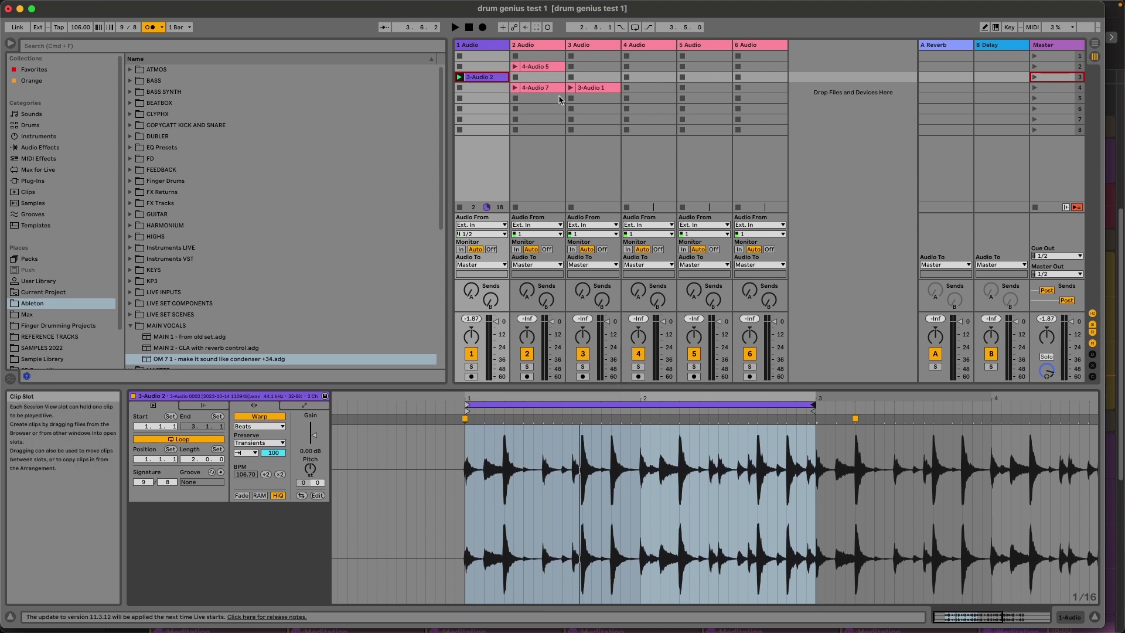
- Launch the 4-Audio 7 clip on track 2 together with 3-Audio 2, and reopen the 3-Audio 2 clip
{"action": "left_click", "coordinate": [535, 99]}
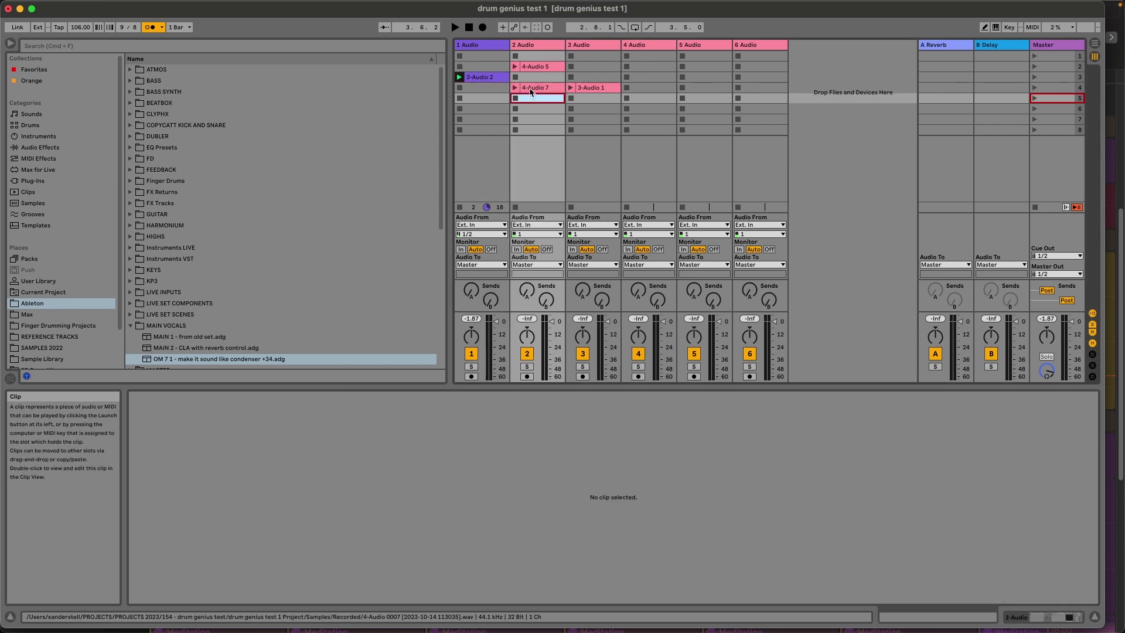
{"action": "left_click", "coordinate": [492, 56]}
{"action": "left_click", "coordinate": [527, 78]}
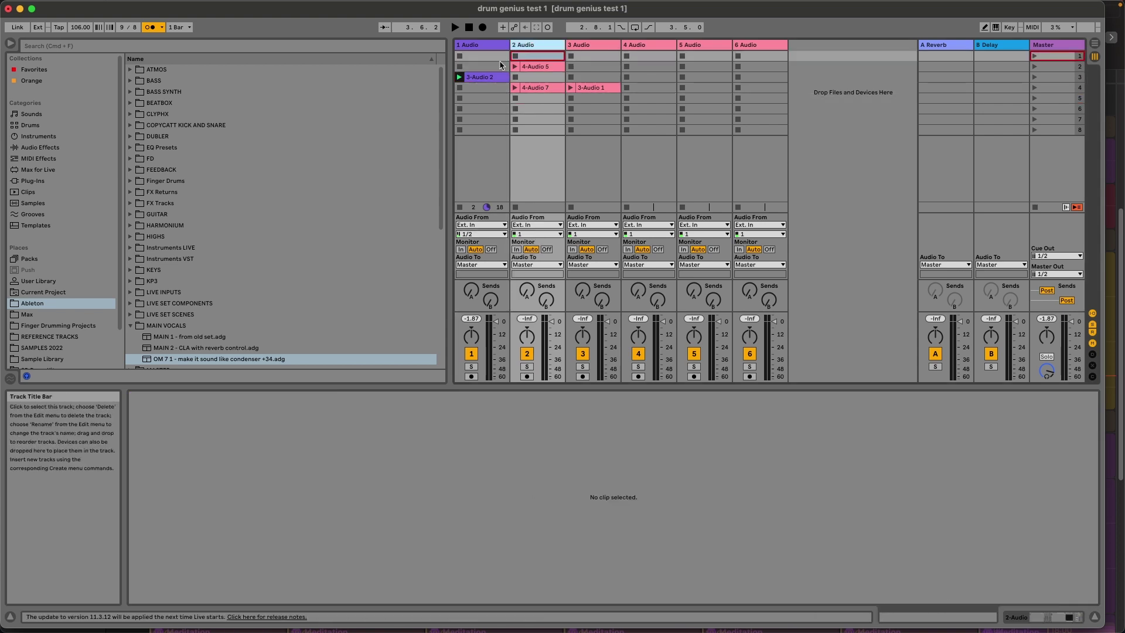
{"action": "left_click", "coordinate": [543, 89]}
{"action": "left_click", "coordinate": [515, 87]}
{"action": "left_click", "coordinate": [481, 77]}
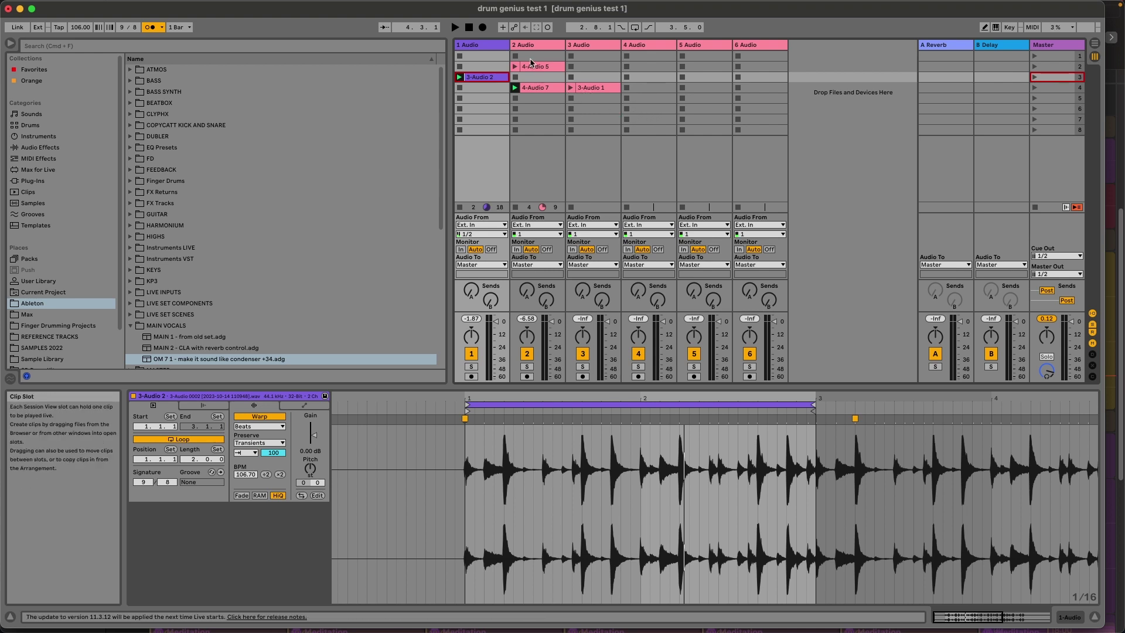
- Open the 4-Audio 7 clip and, during playback, move its one-bar loop to bar 5 and then to bar 2
{"action": "left_click", "coordinate": [535, 87]}
{"action": "left_click_drag", "start_coordinate": [657, 396], "coordinate": [587, 413]}
{"action": "key", "text": "space"}
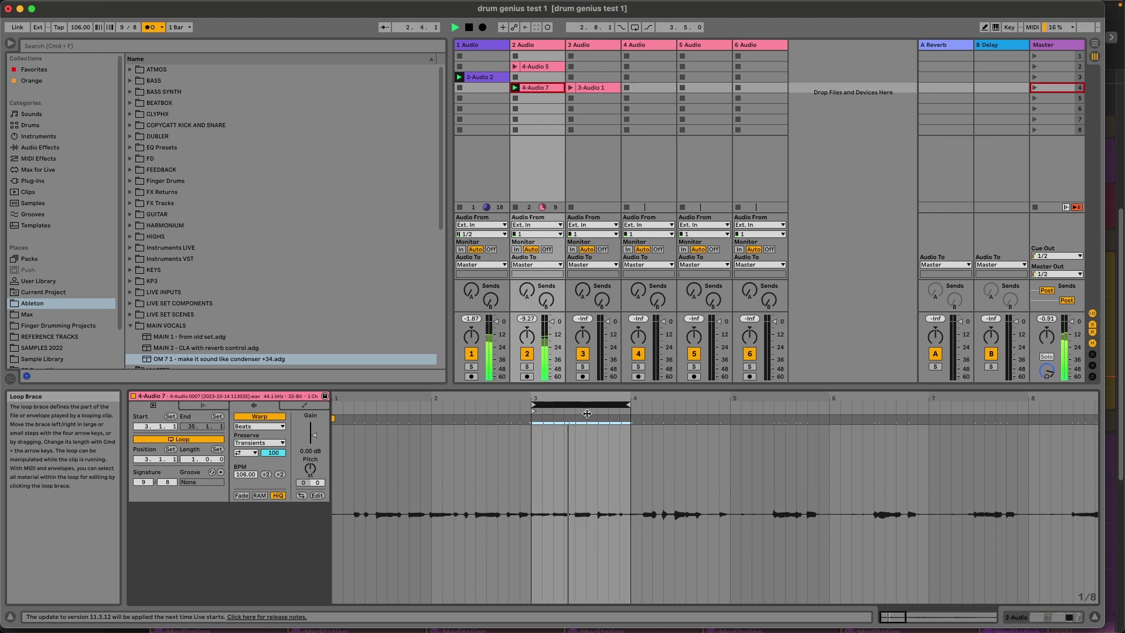
{"action": "left_click_drag", "start_coordinate": [587, 413], "coordinate": [784, 407]}
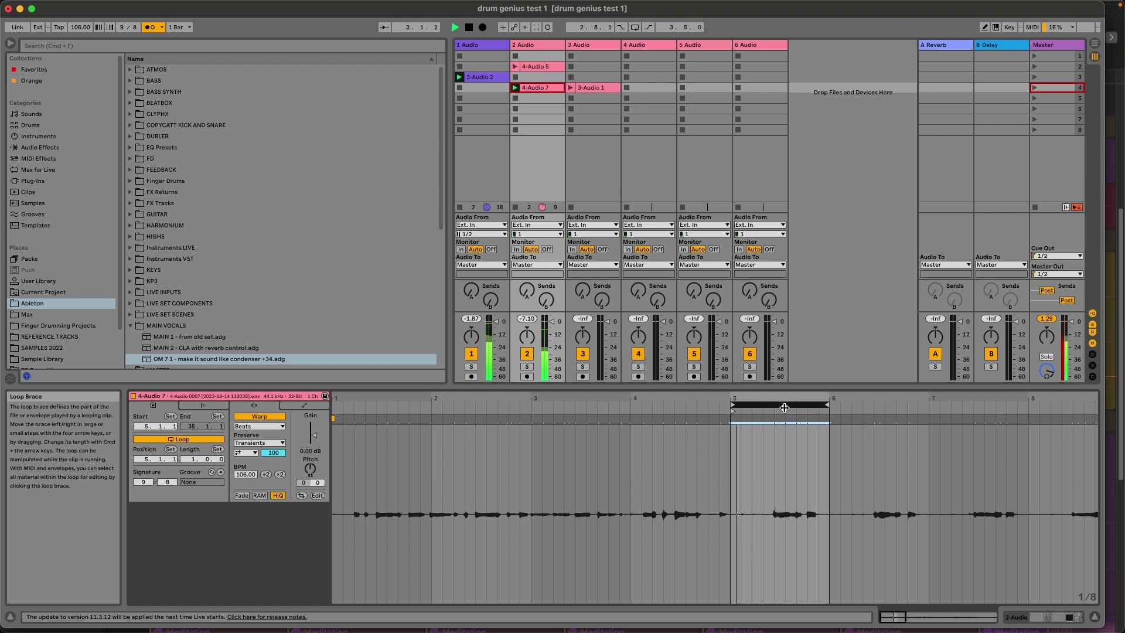
{"action": "left_click_drag", "start_coordinate": [784, 407], "coordinate": [481, 405]}
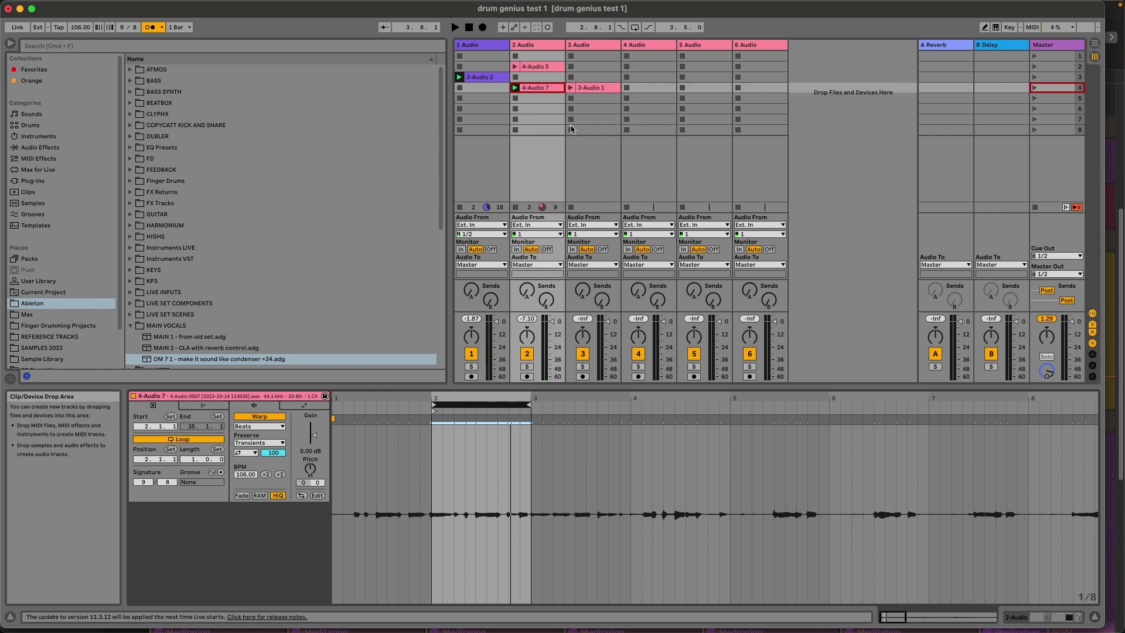
- Launch the 3-Audio 1 clip on track 3 alongside the other loops, view its waveform, and select track 4
{"action": "left_click", "coordinate": [571, 89]}
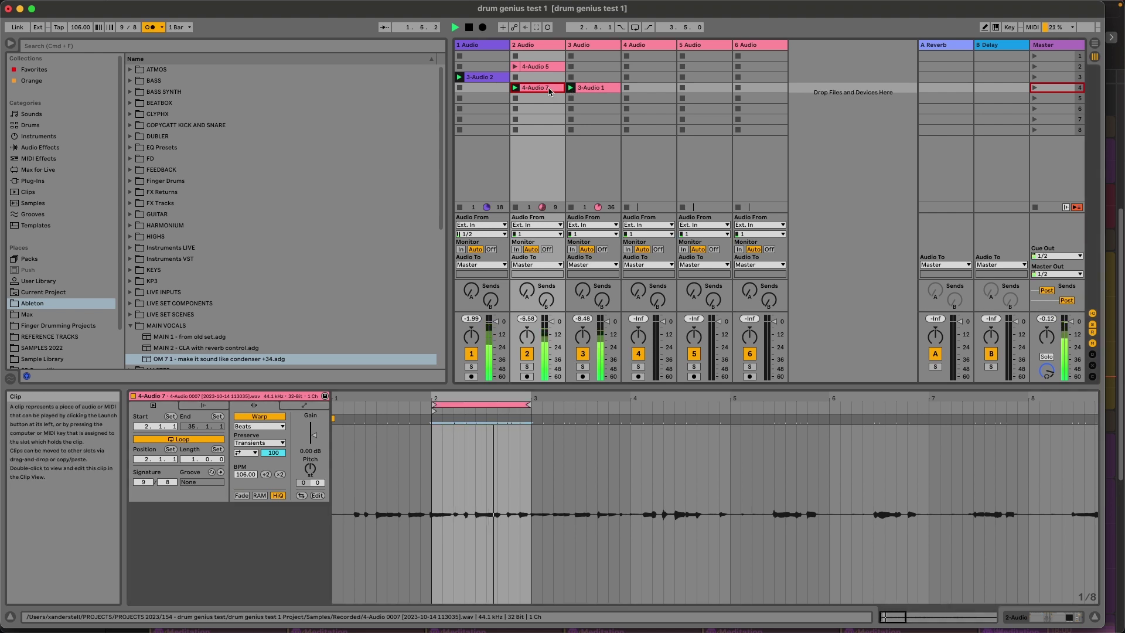
{"action": "left_click", "coordinate": [592, 87]}
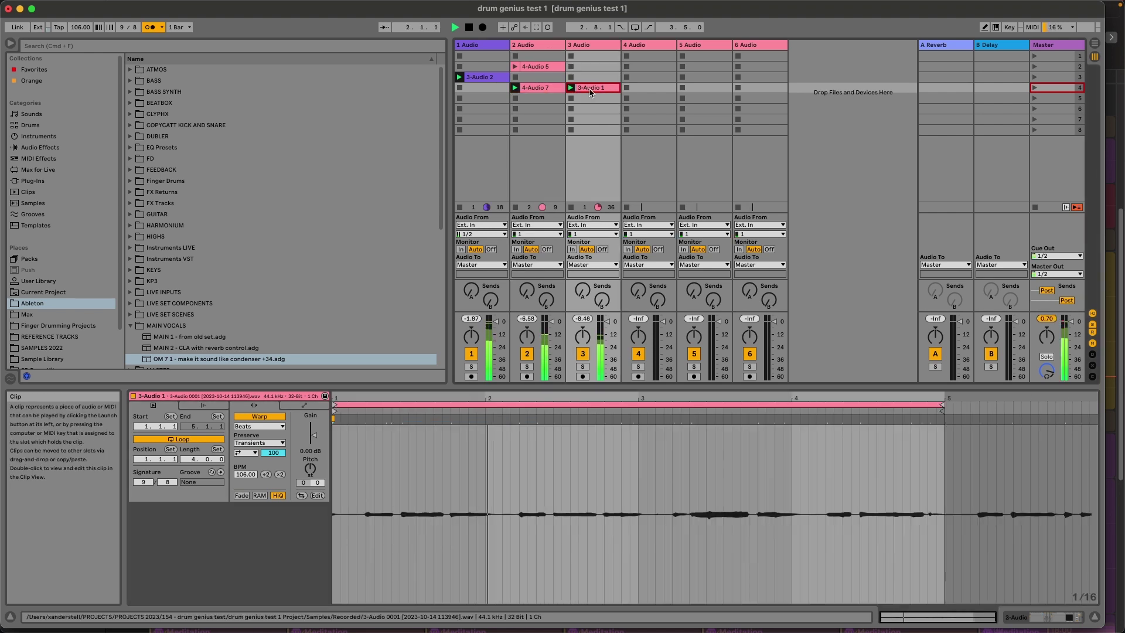
{"action": "left_click", "coordinate": [641, 46]}
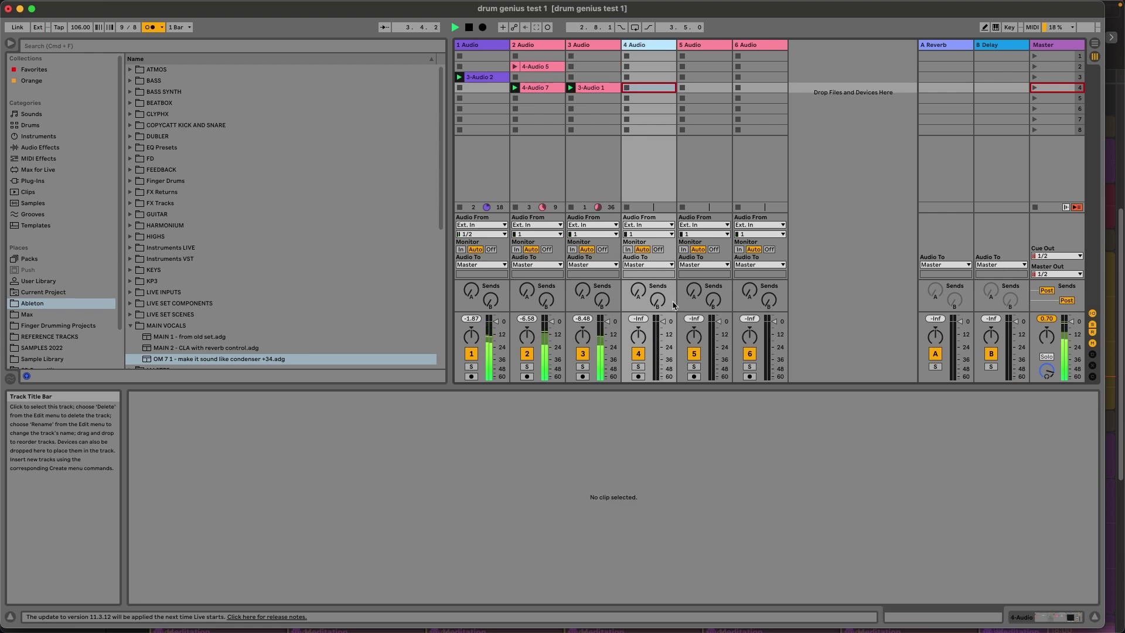
- Reopen the 3-Audio 2 clip and shorten its loop to one bar, ending at 2.1.1
{"action": "left_click", "coordinate": [479, 77]}
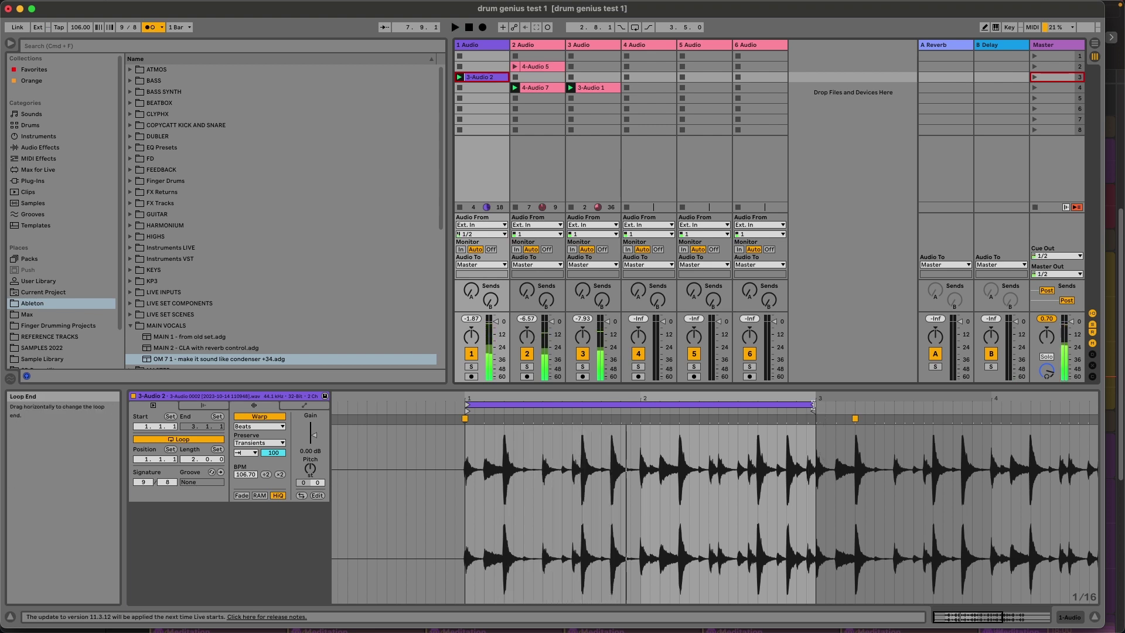
{"action": "left_click_drag", "start_coordinate": [813, 405], "coordinate": [641, 413]}
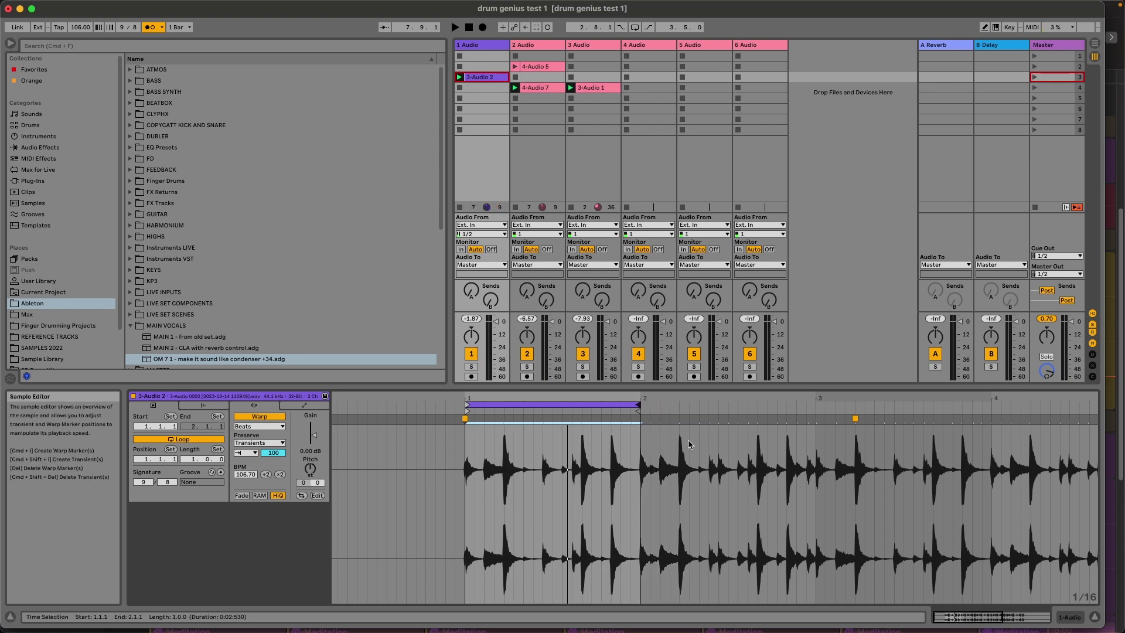
{"action": "left_click_drag", "start_coordinate": [734, 400], "coordinate": [641, 388]}
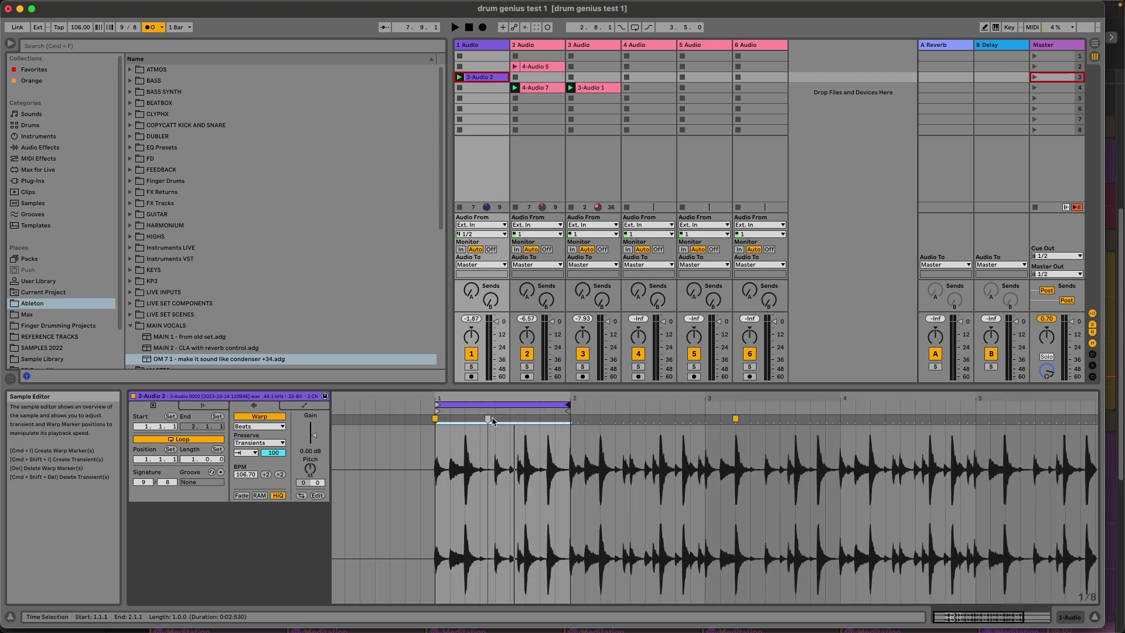
- Examine the 3-Audio 2 waveform by selecting 1.1.1 to 3.1.1 and then the one-bar loop region, and enlarge the waveform display
{"action": "left_click_drag", "start_coordinate": [706, 452], "coordinate": [917, 452]}
{"action": "left_click", "coordinate": [706, 453]}
{"action": "left_click_drag", "start_coordinate": [706, 455], "coordinate": [429, 478]}
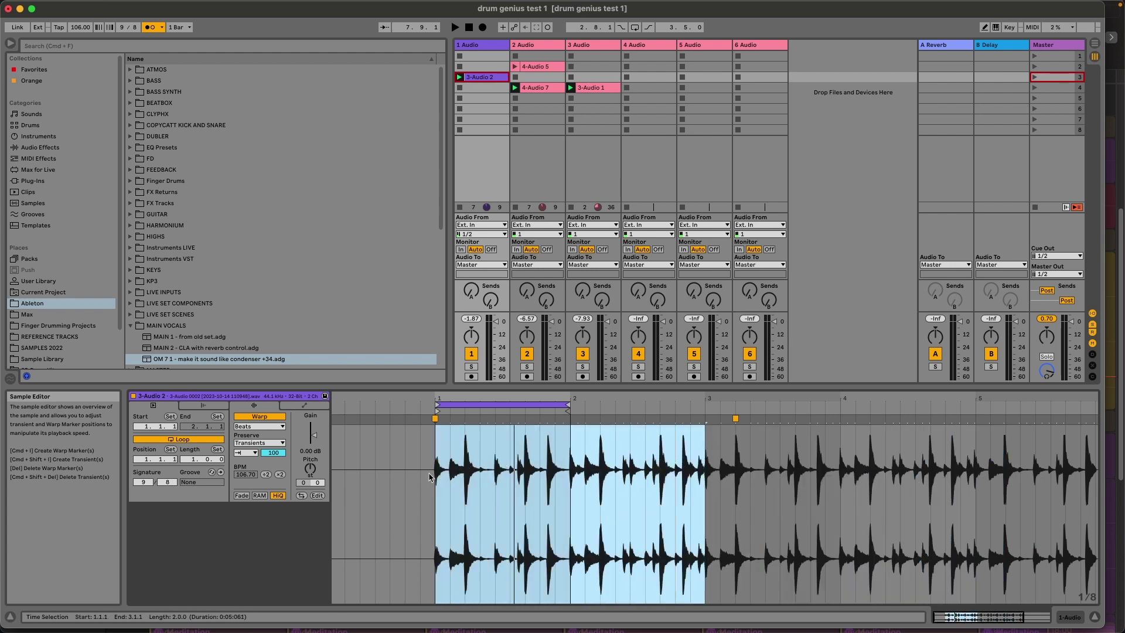
{"action": "left_click", "coordinate": [568, 406]}
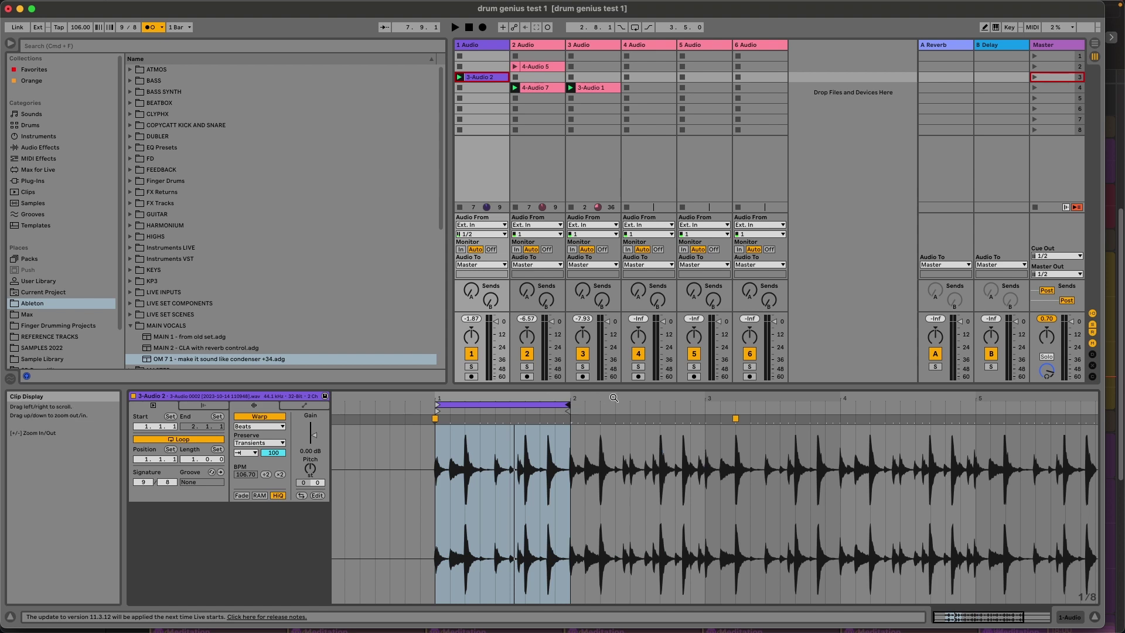
{"action": "left_click_drag", "start_coordinate": [613, 400], "coordinate": [596, 396]}
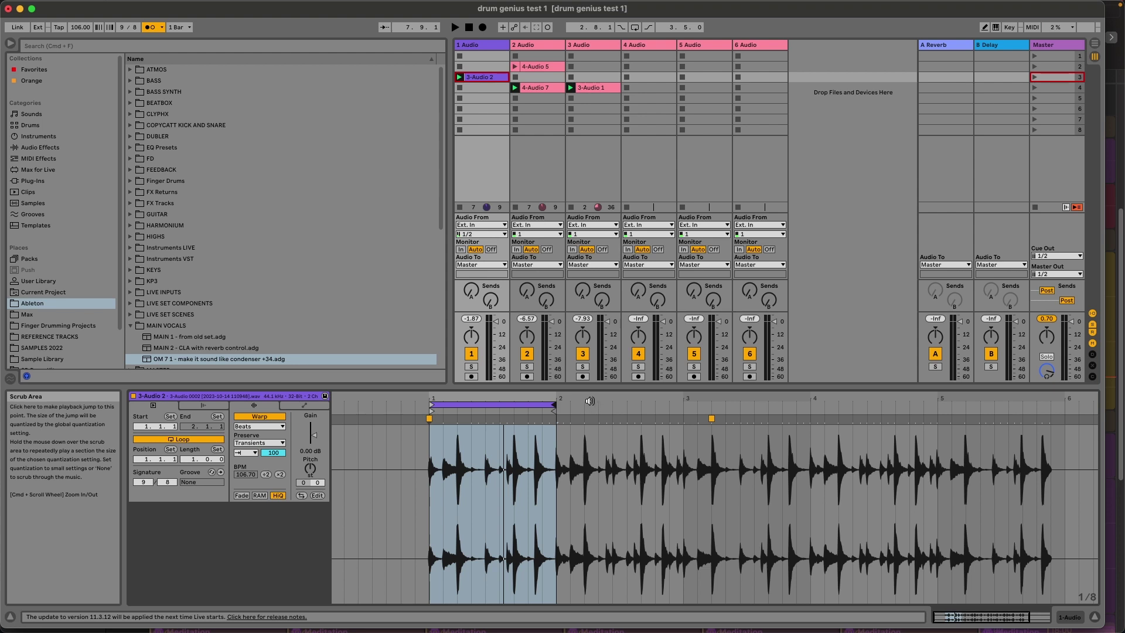
{"action": "left_click_drag", "start_coordinate": [573, 401], "coordinate": [504, 474]}
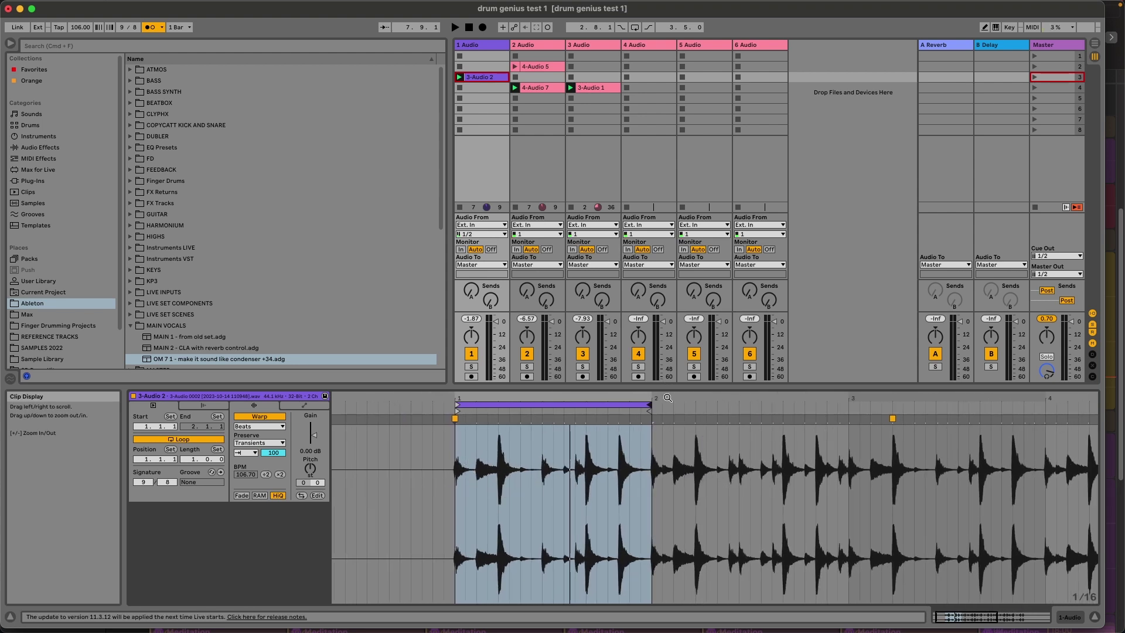
{"action": "left_click_drag", "start_coordinate": [673, 388], "coordinate": [673, 371]}
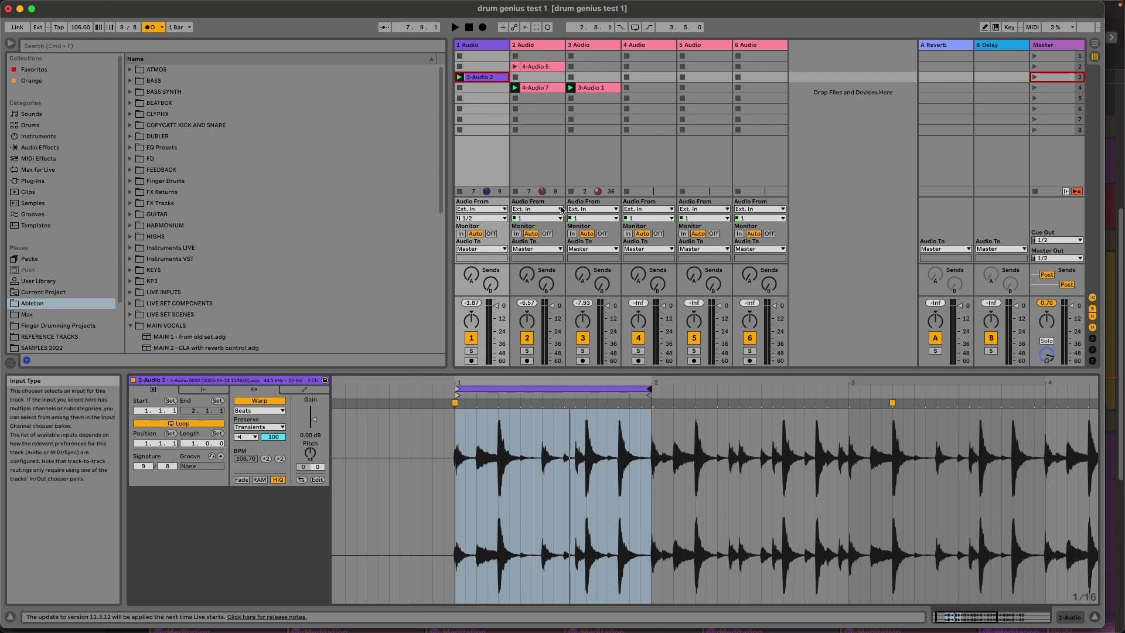